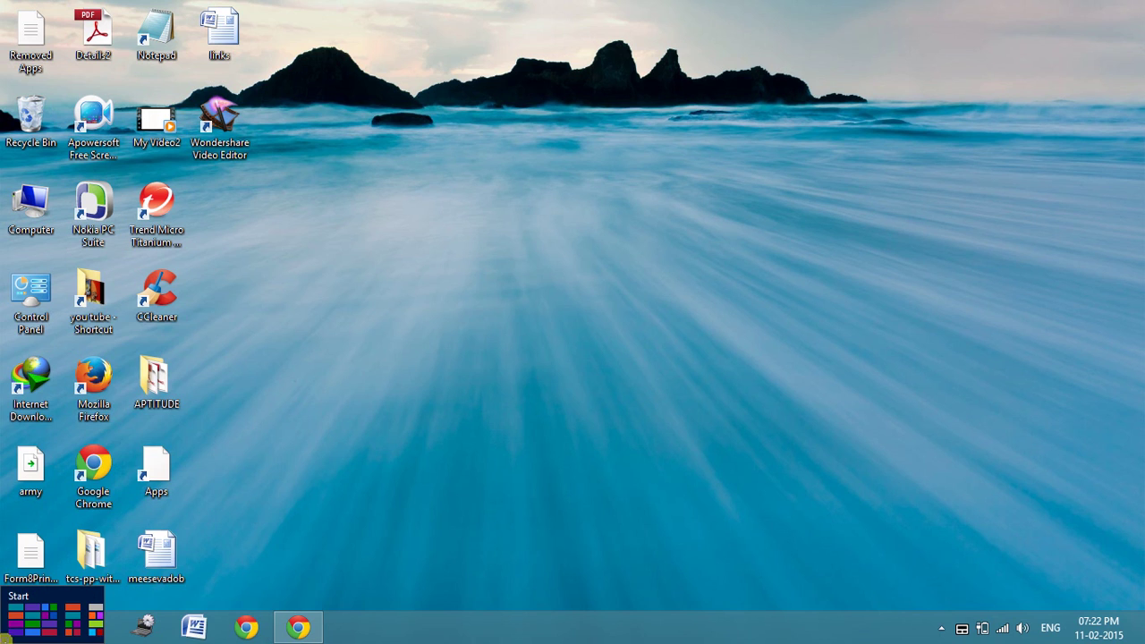
right_click(5, 631)
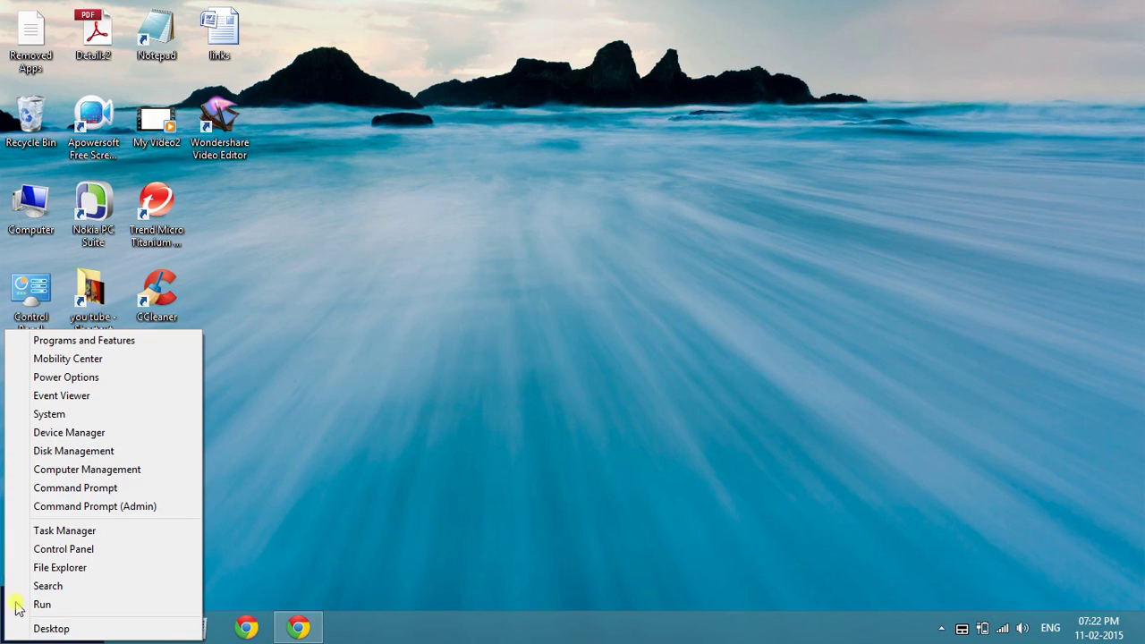
click(46, 453)
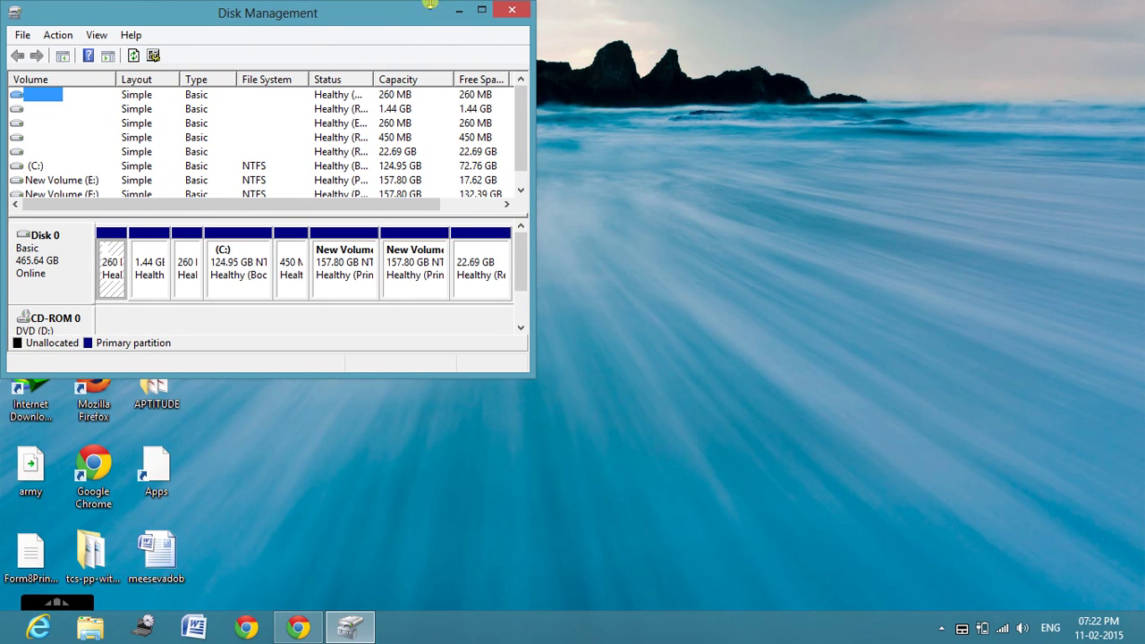
click(514, 10)
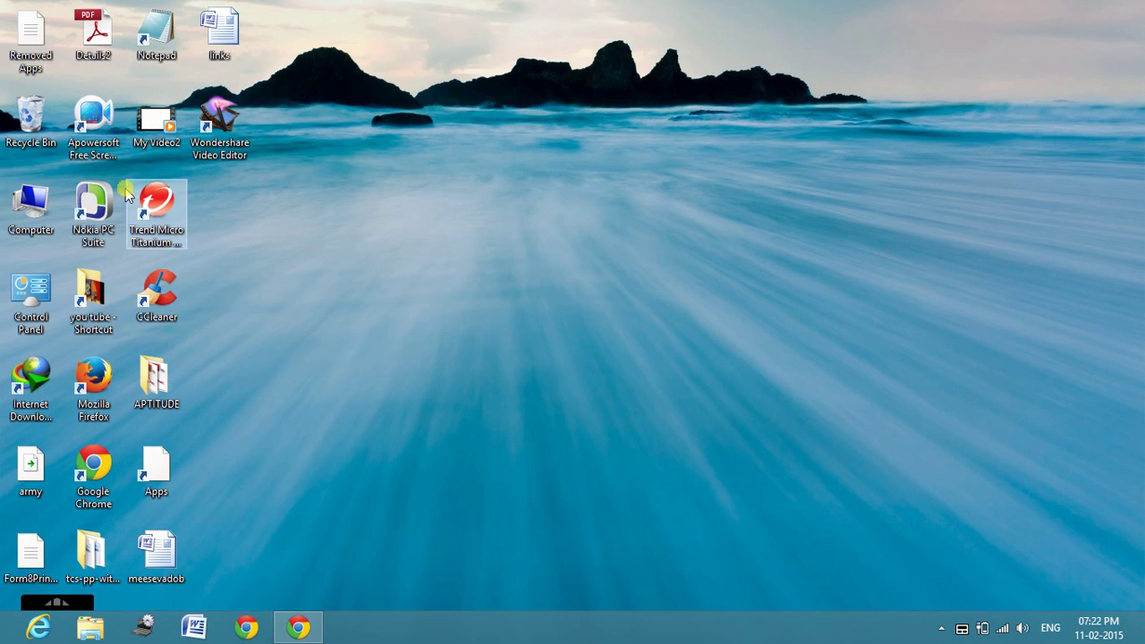
Open the computer's management console, show Disk Management in it and maximize the window
right_click(41, 208)
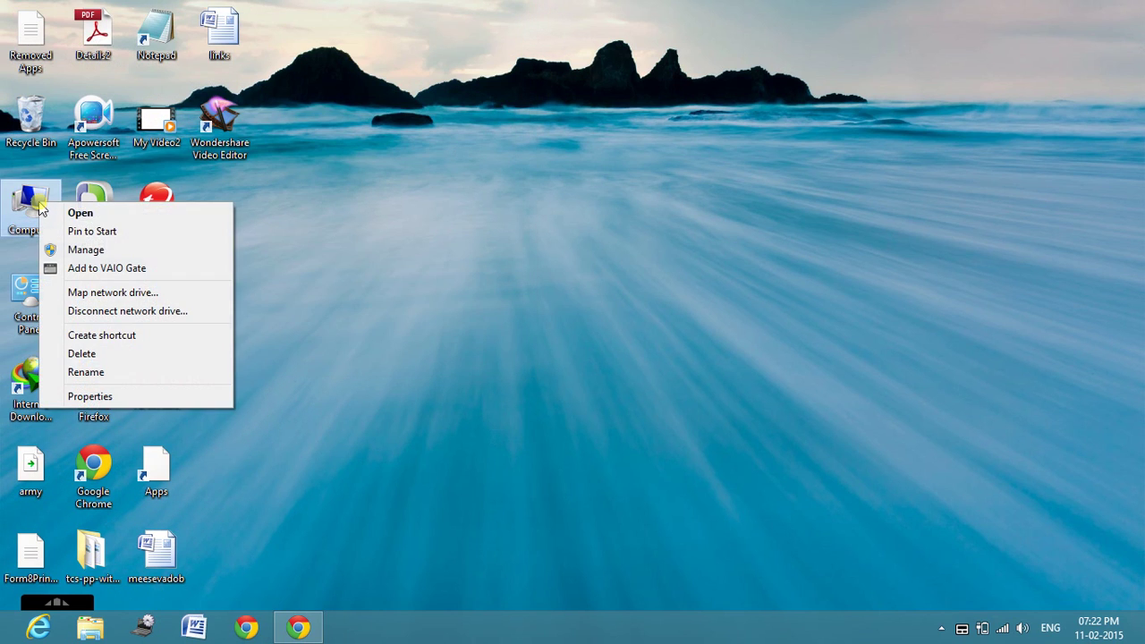
click(76, 250)
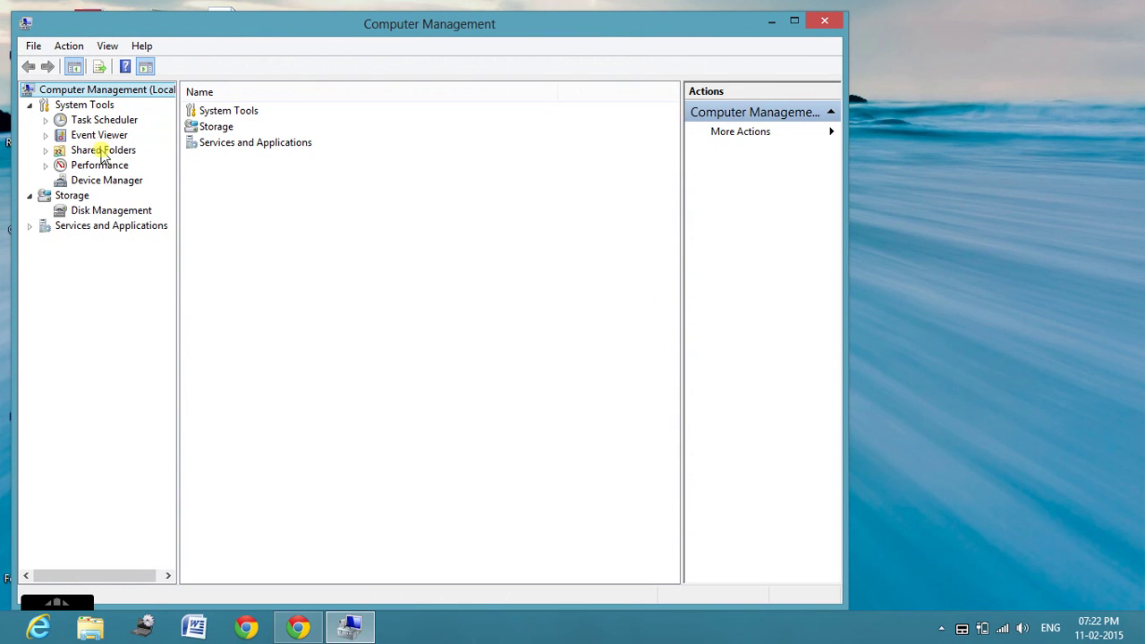
click(89, 212)
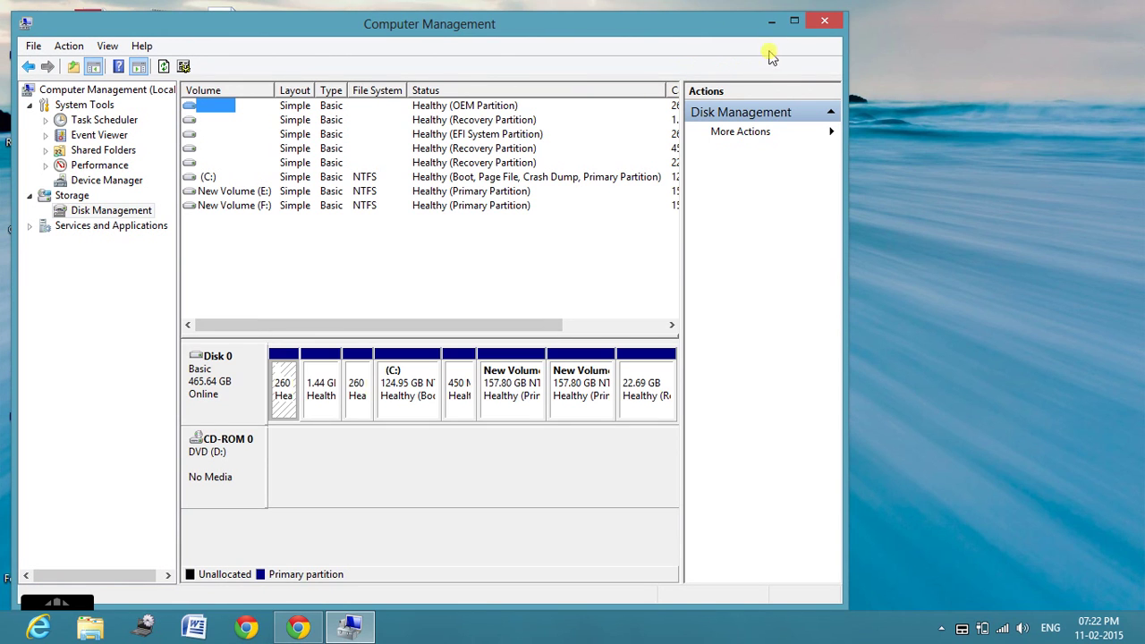
click(791, 22)
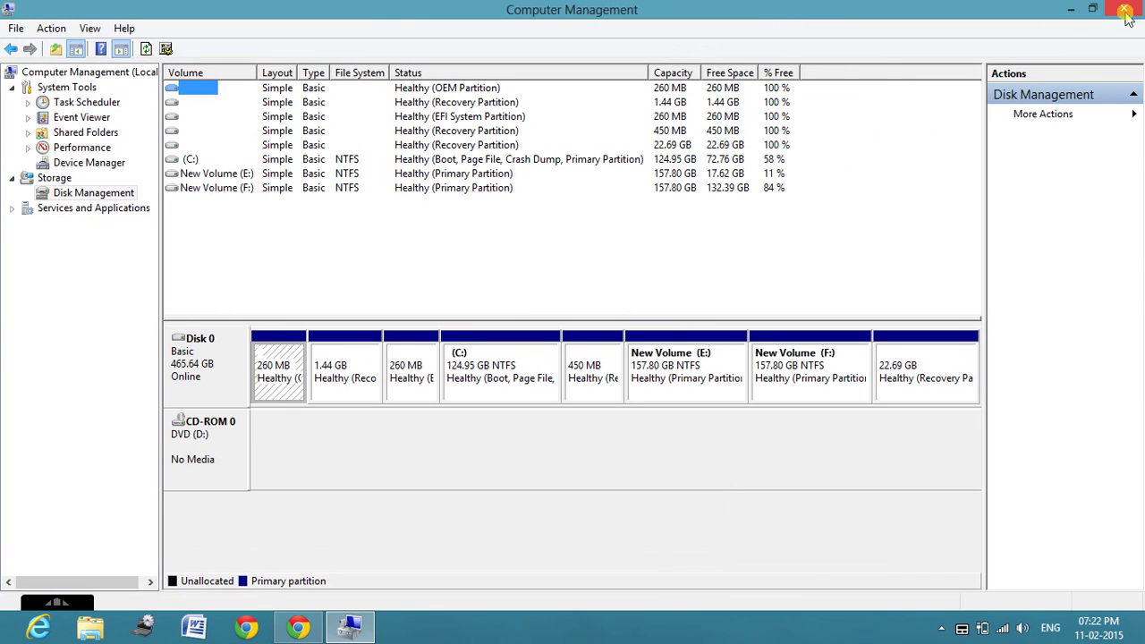
Check the existing hard disk drives and their free space in the Computer window, refresh the desktop, and return to Disk Management
click(1073, 9)
double_click(30, 199)
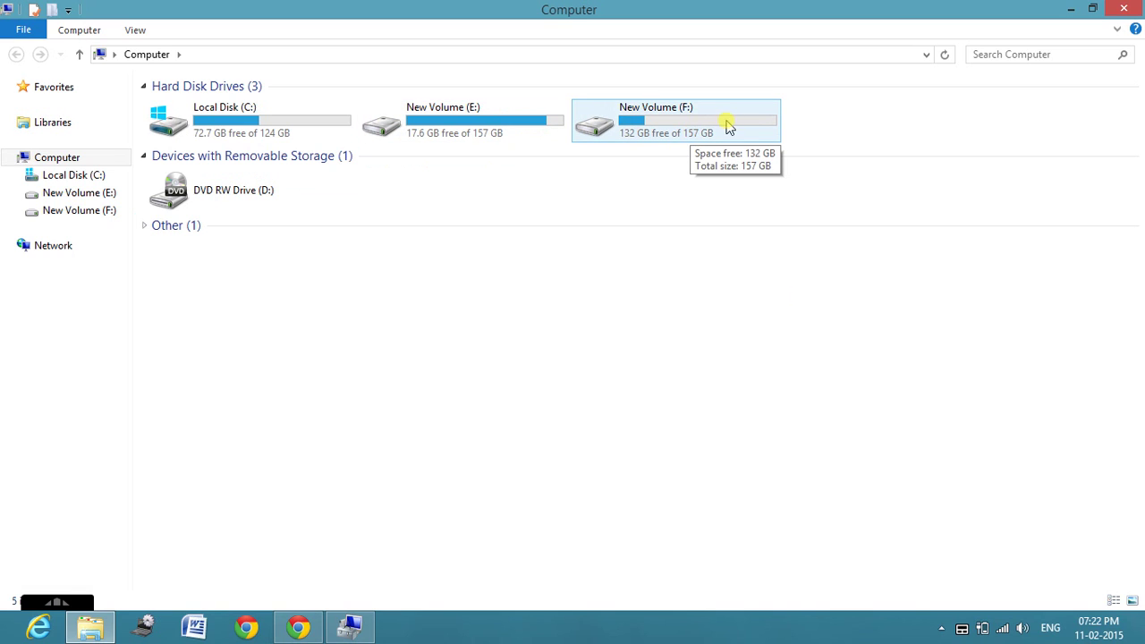
click(1073, 8)
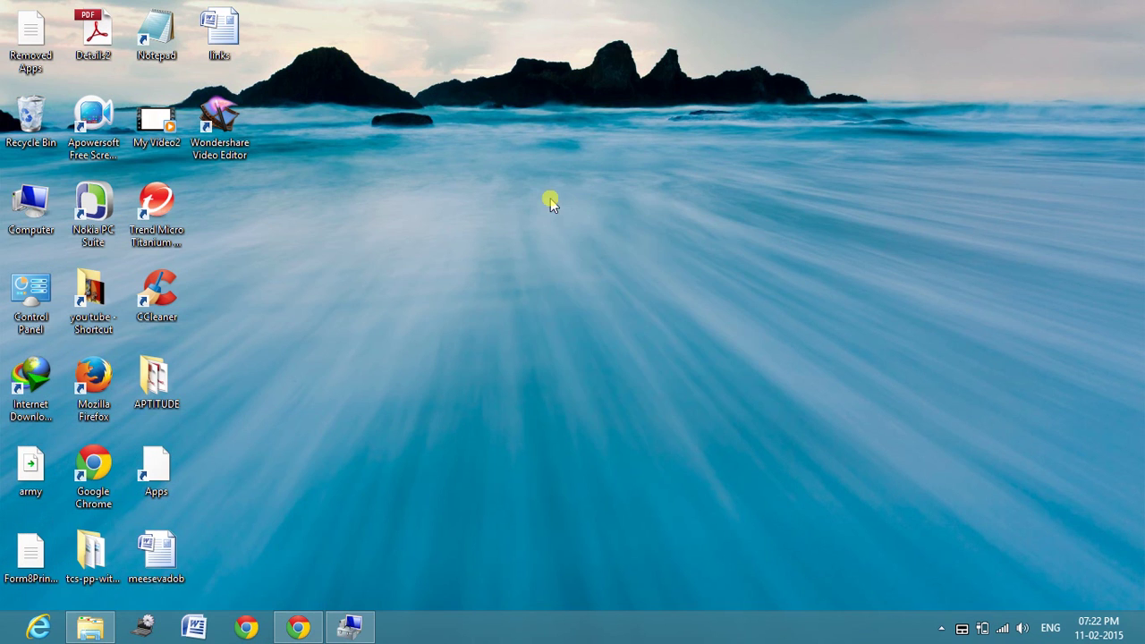
right_click(550, 198)
click(590, 269)
click(352, 626)
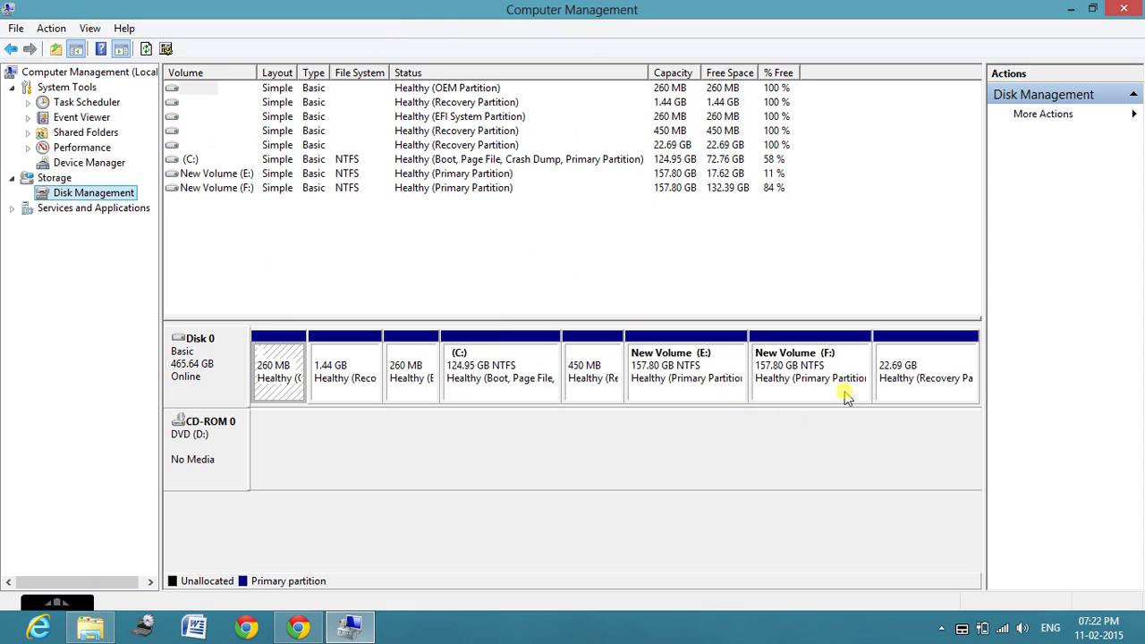
Shrink New Volume (F:) by 135554 MB to free up unallocated space on Disk 0
right_click(795, 365)
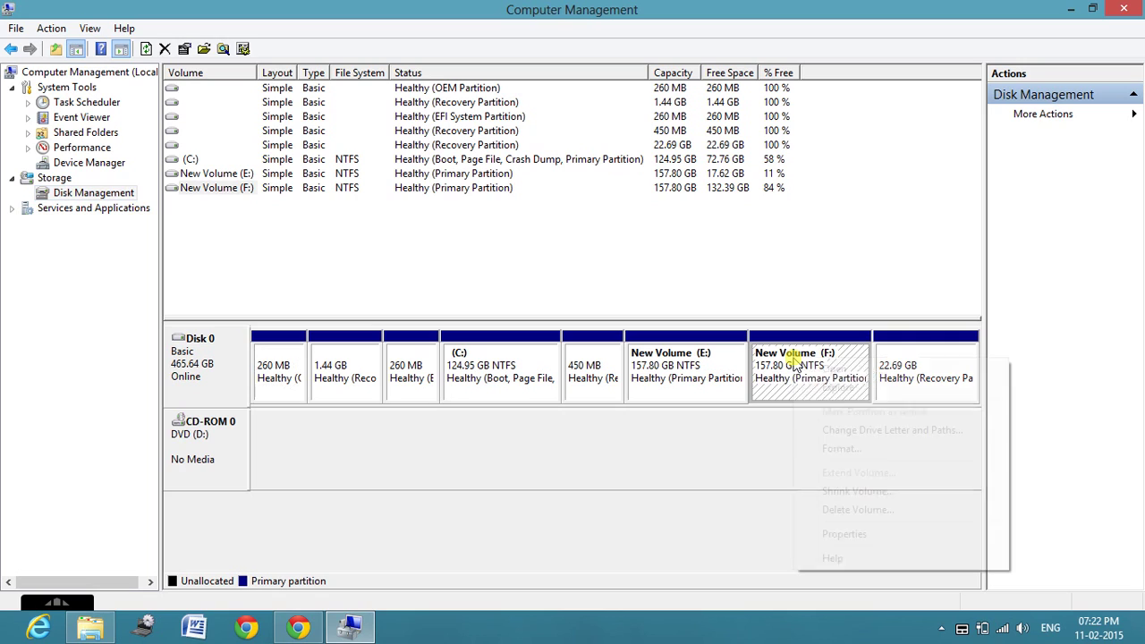
click(728, 466)
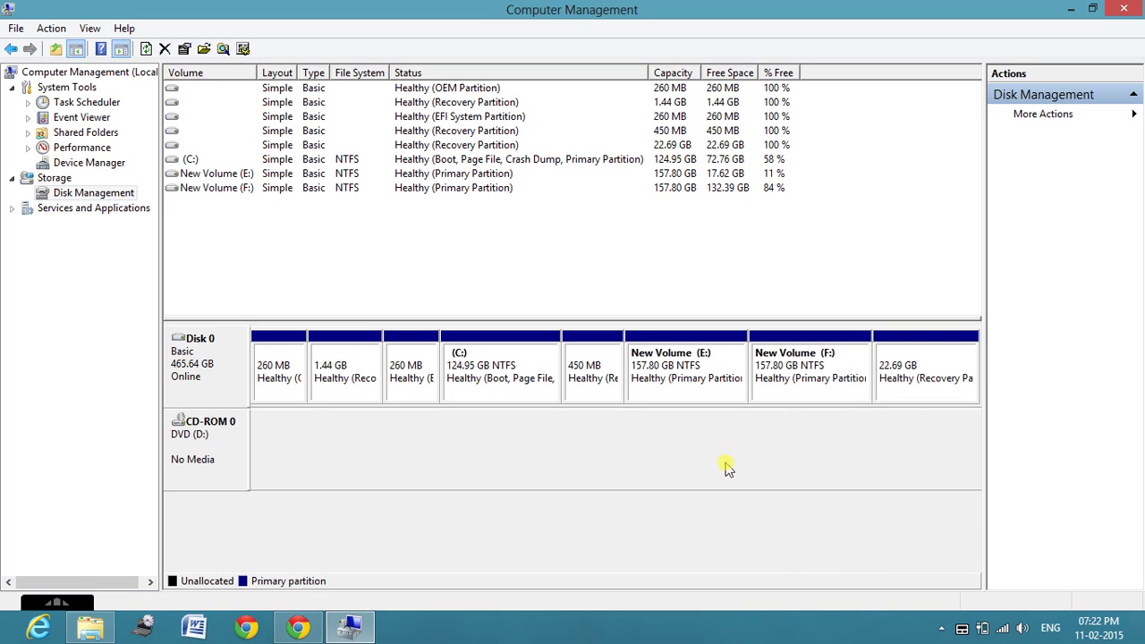
right_click(804, 369)
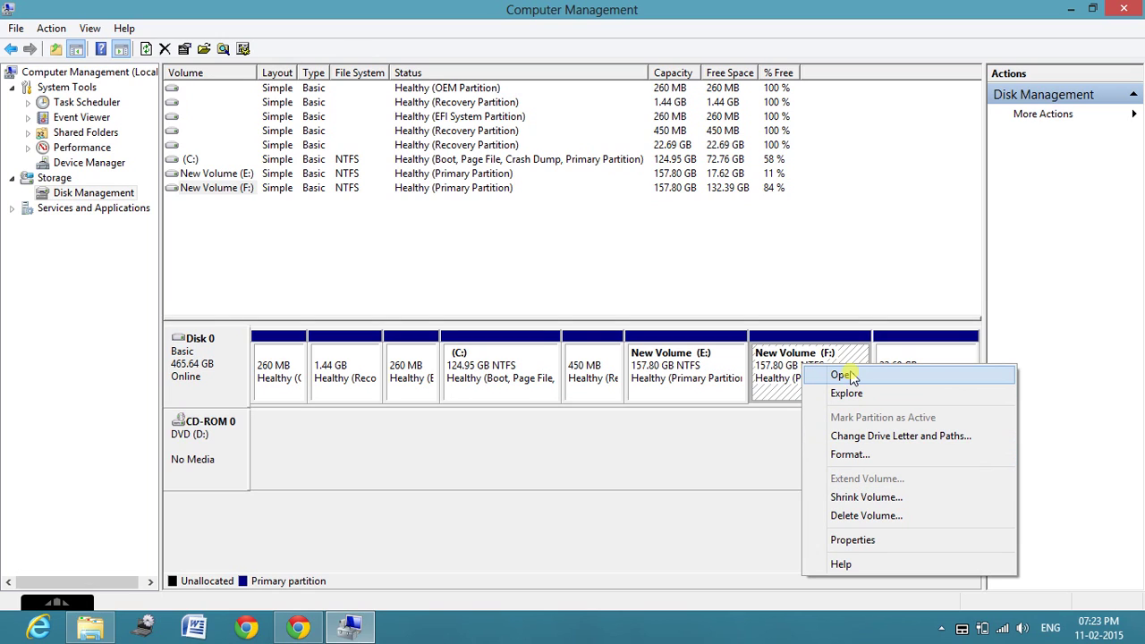
click(854, 503)
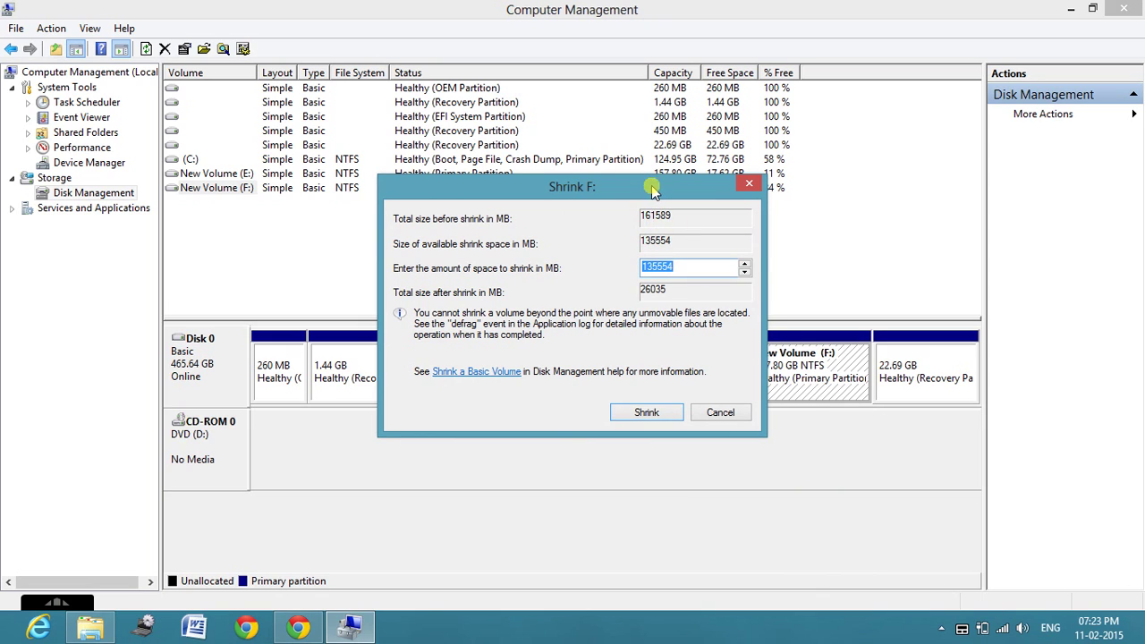
drag(652, 186, 529, 153)
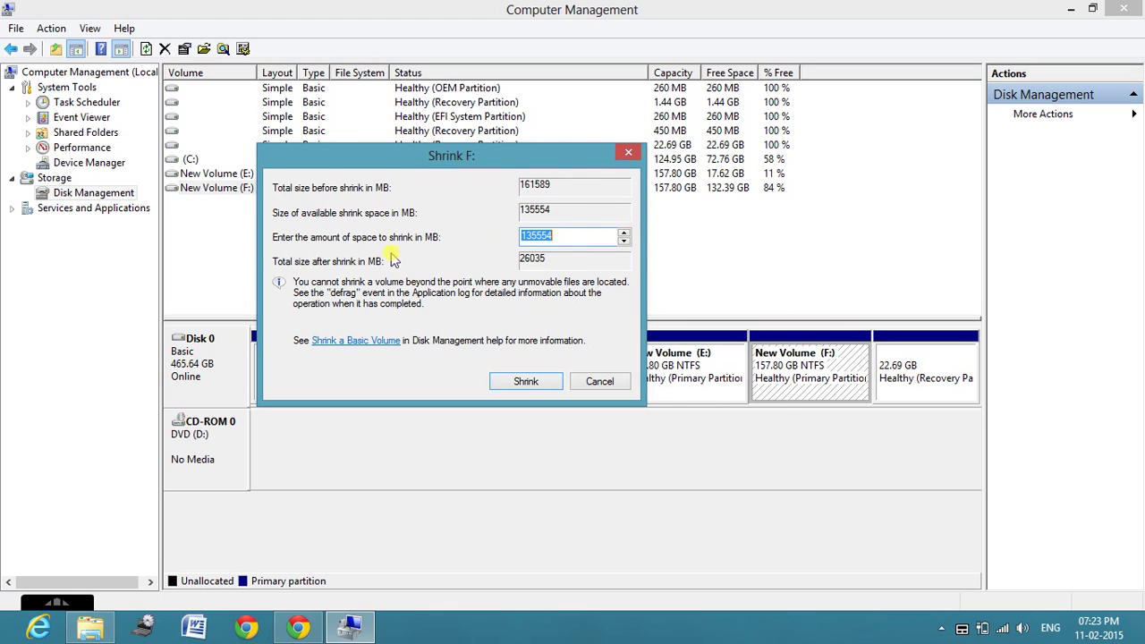
click(624, 233)
click(623, 242)
click(624, 234)
click(562, 233)
click(525, 382)
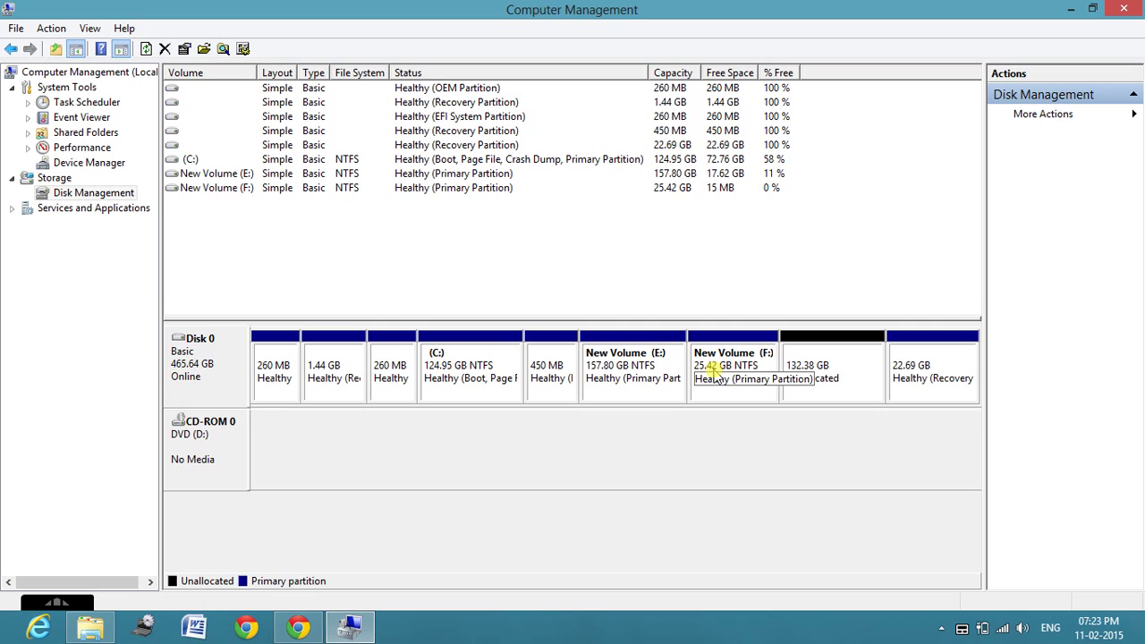
Start a new simple volume in the unallocated space on Disk 0 with a size of 135554 MB
click(824, 379)
right_click(824, 380)
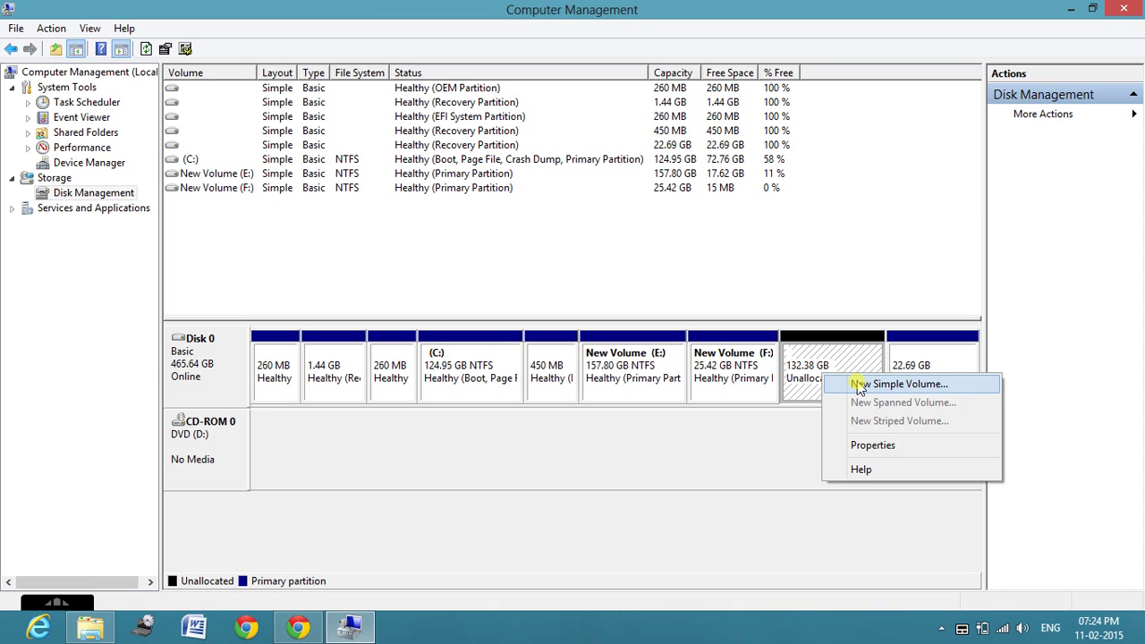
click(859, 386)
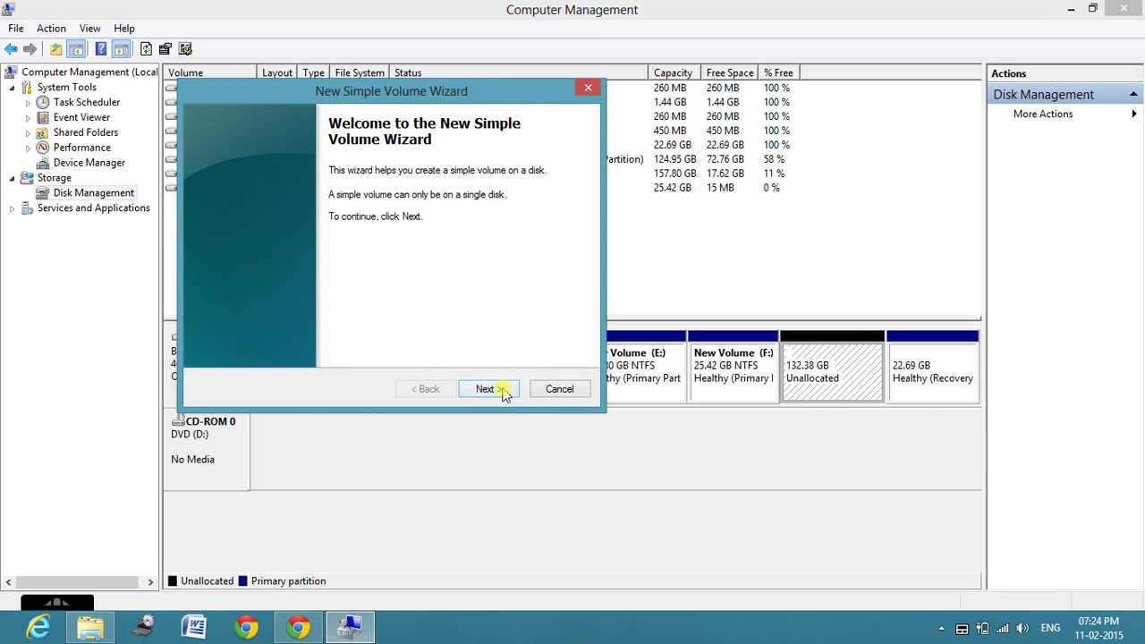
click(503, 391)
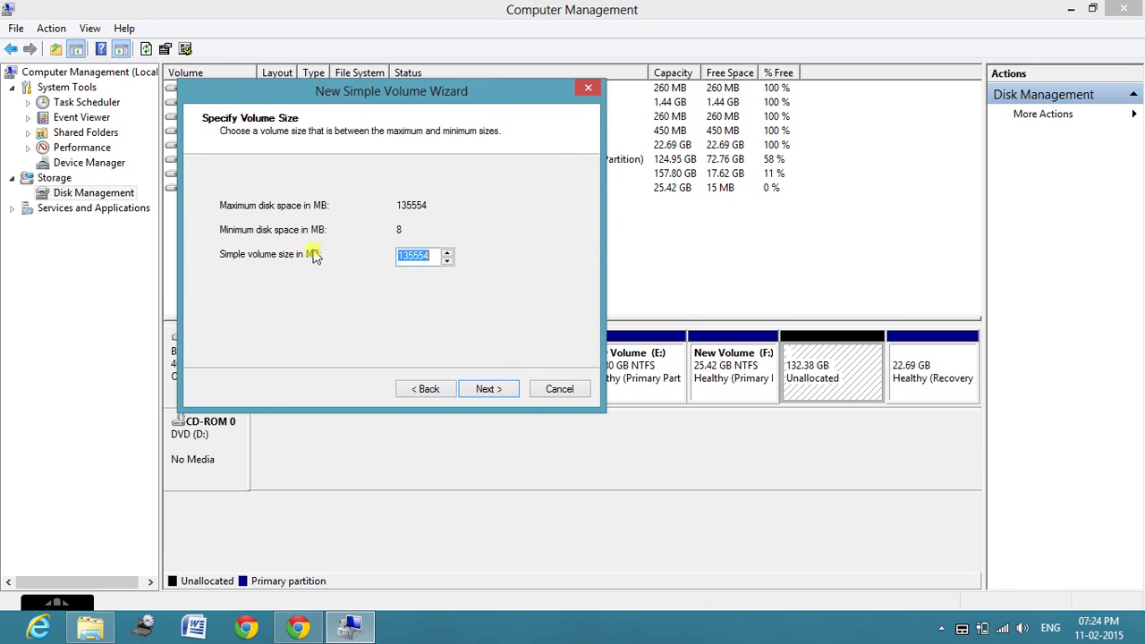
click(506, 391)
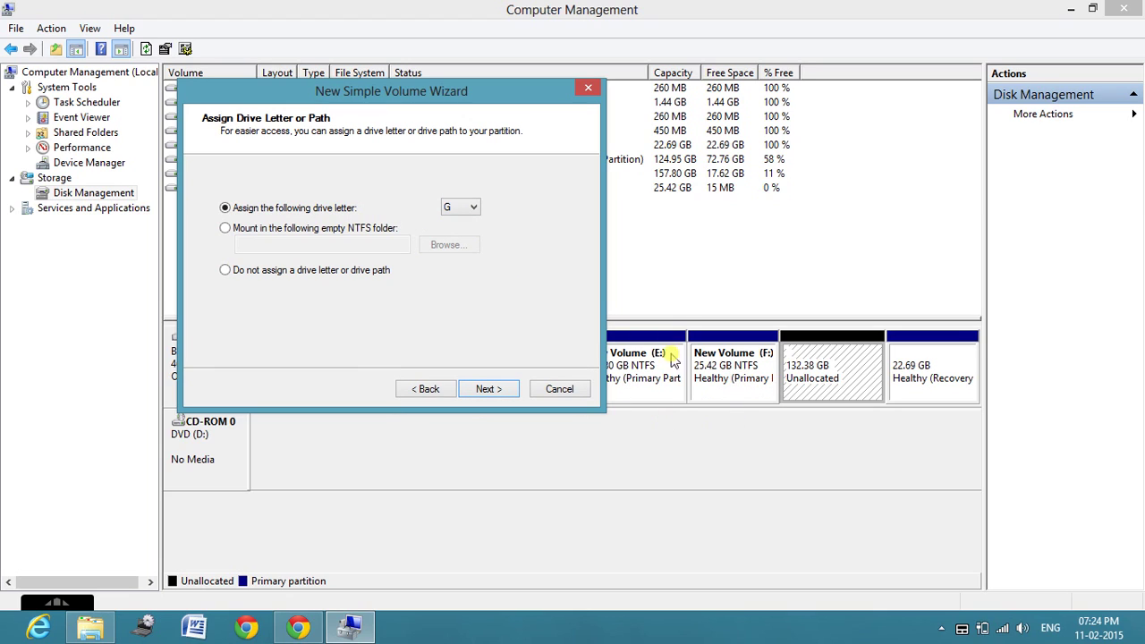
Assign drive letter G and create the volume with a quick NTFS format, default allocation unit size and the label New Volume
click(474, 208)
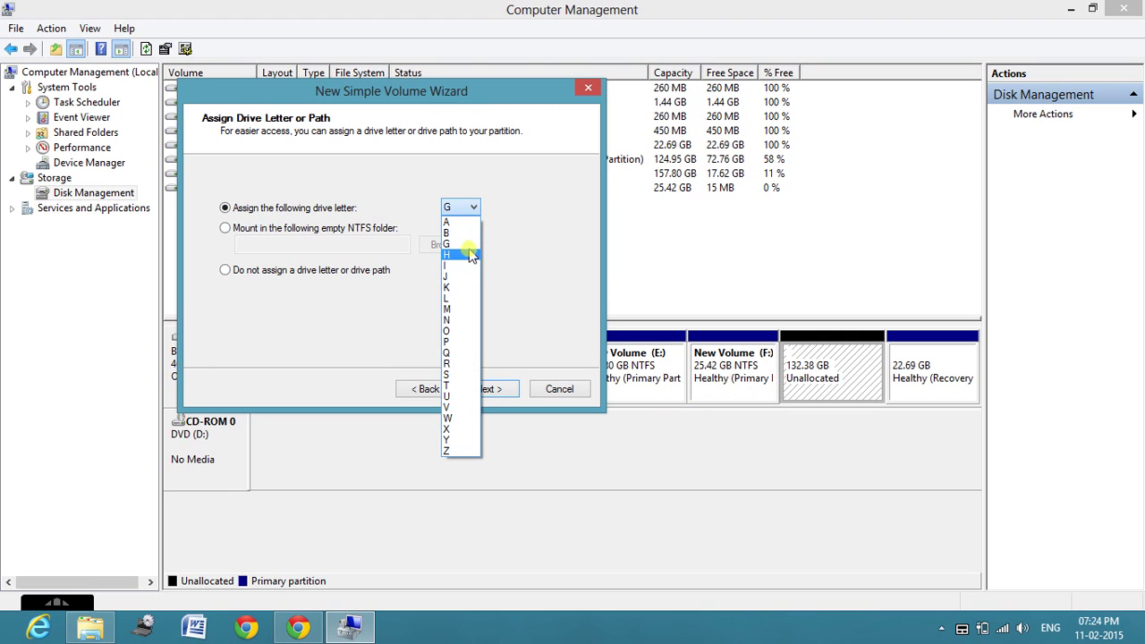
click(470, 244)
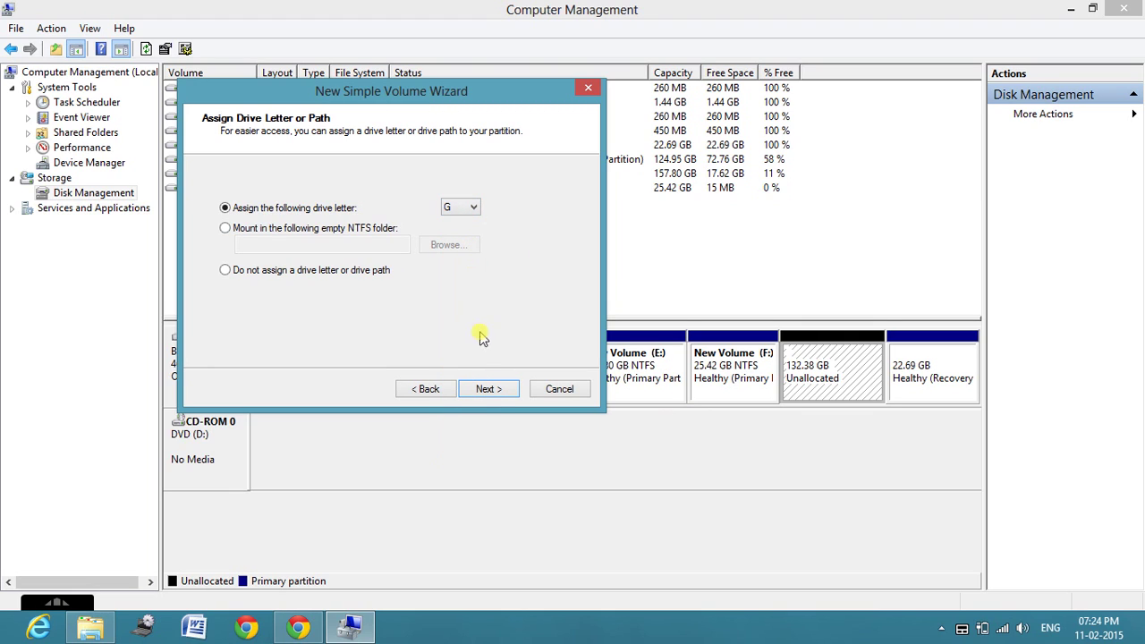
click(489, 389)
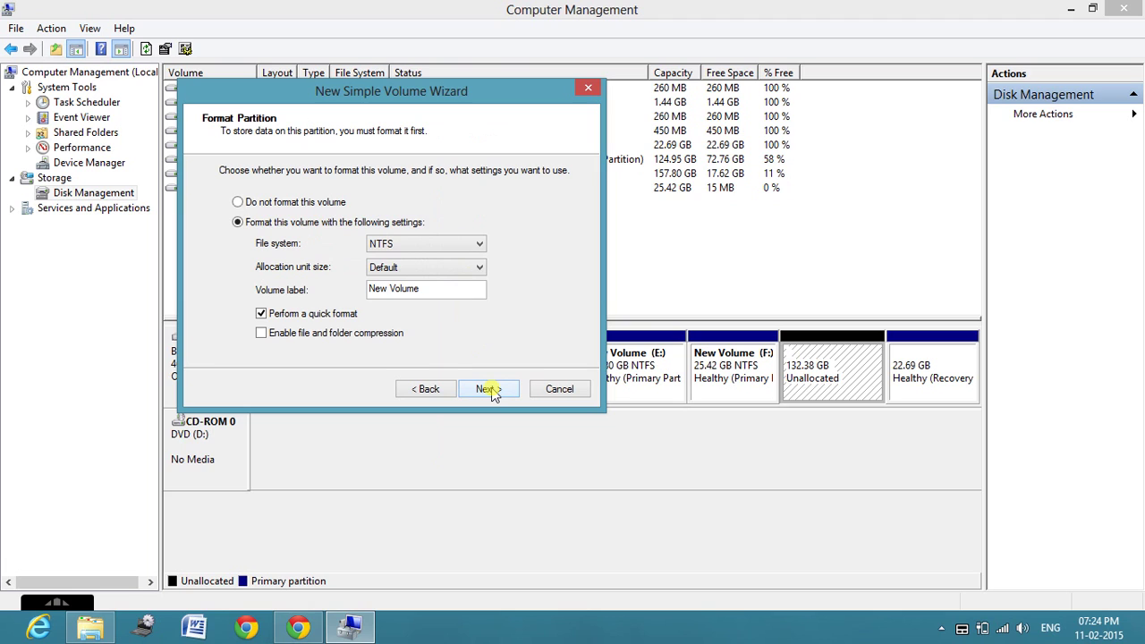
click(491, 389)
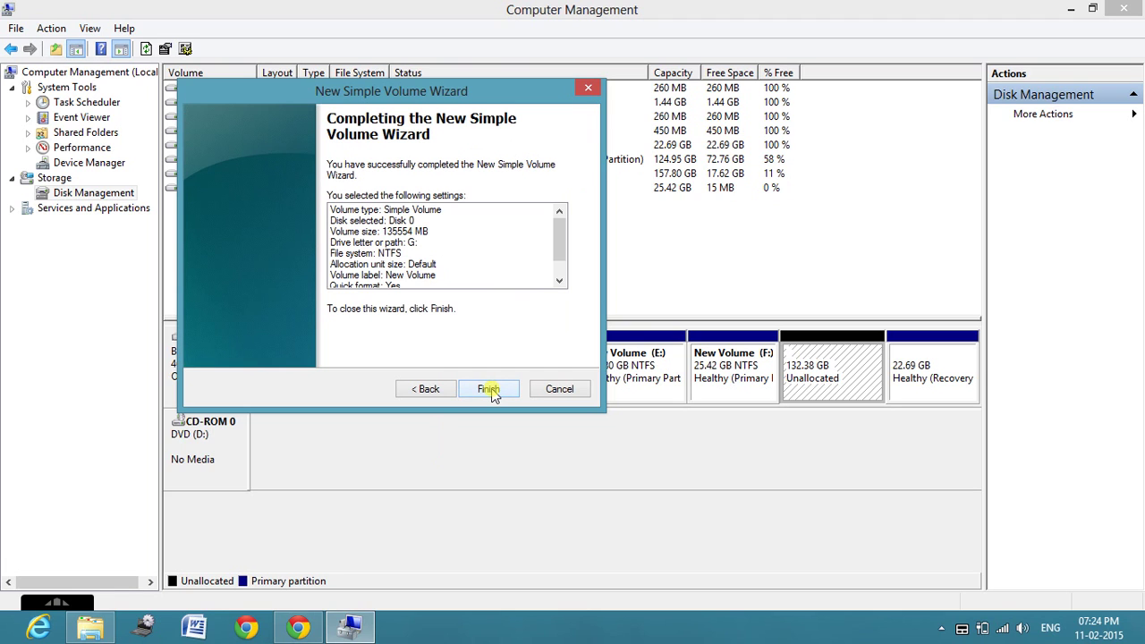
click(488, 389)
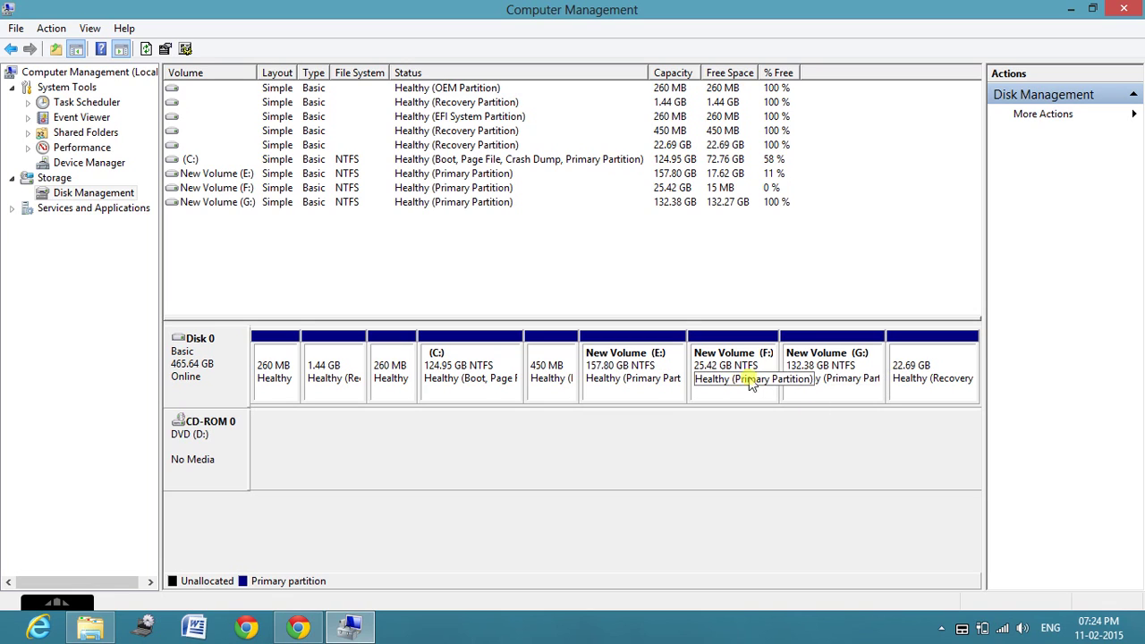
Minimize Computer Management and check the hard disk drives in a refreshed, maximized Computer window for the new G: volume
click(1071, 8)
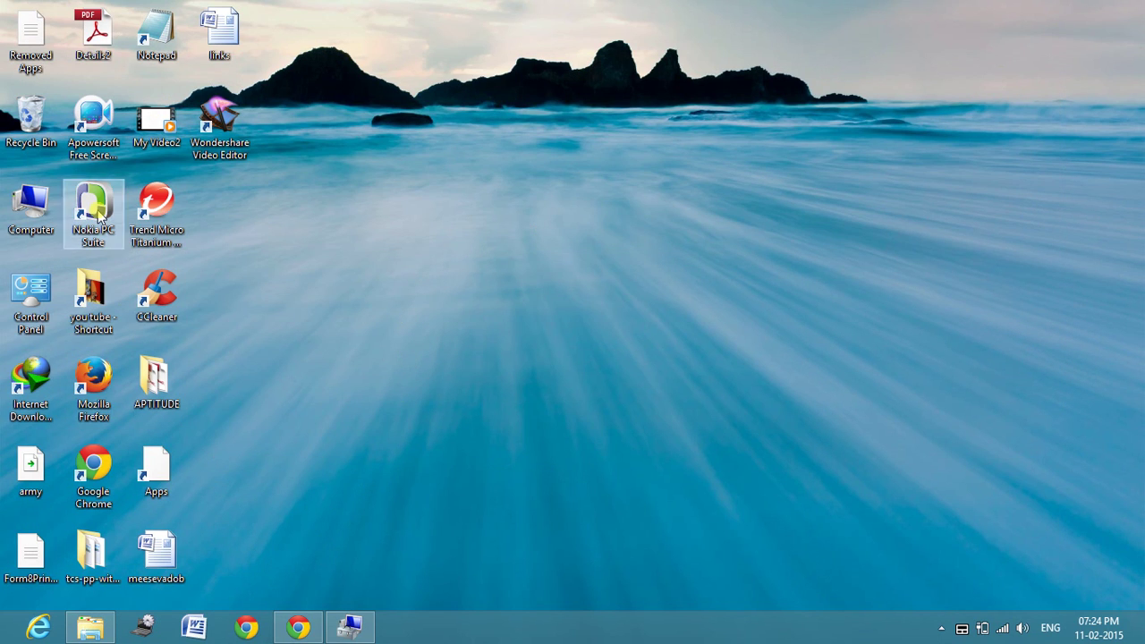
double_click(43, 199)
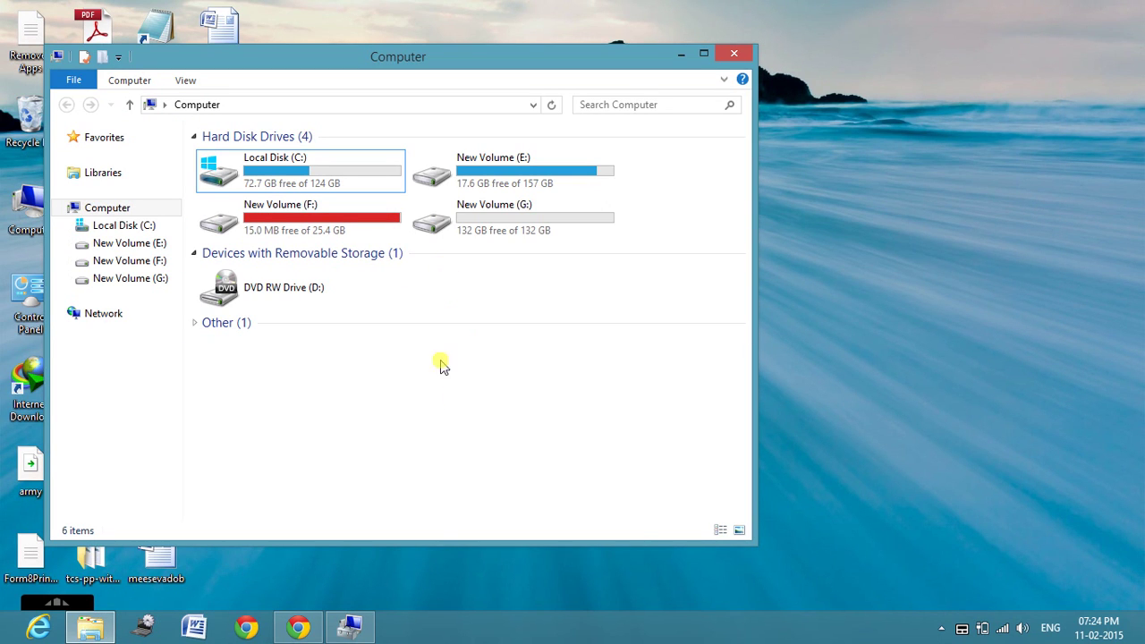
right_click(431, 408)
click(475, 473)
click(704, 53)
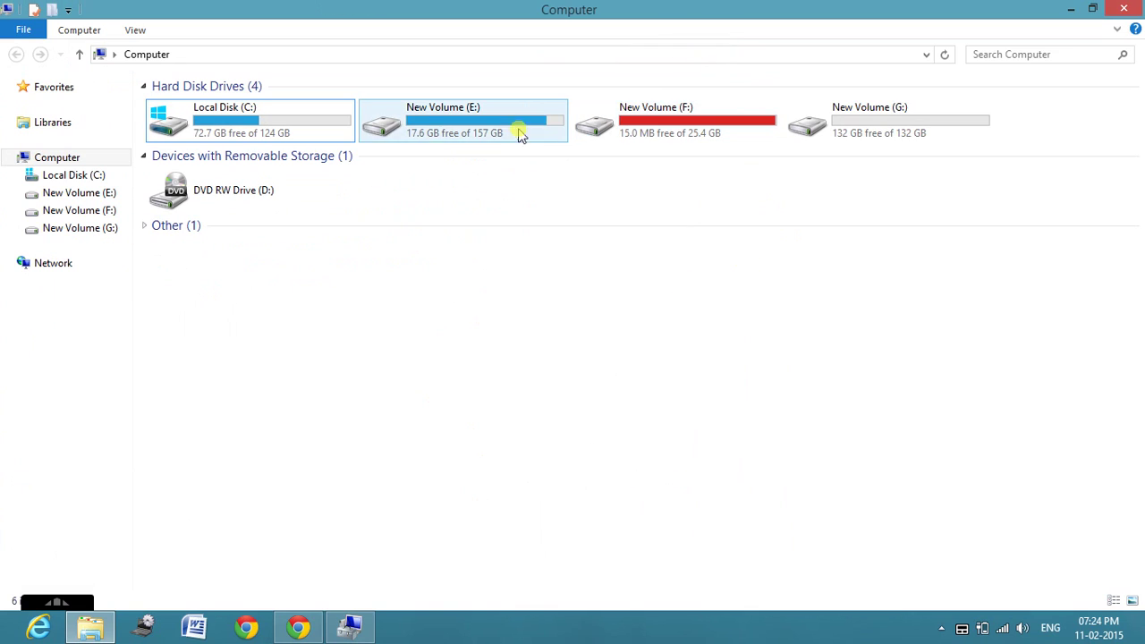